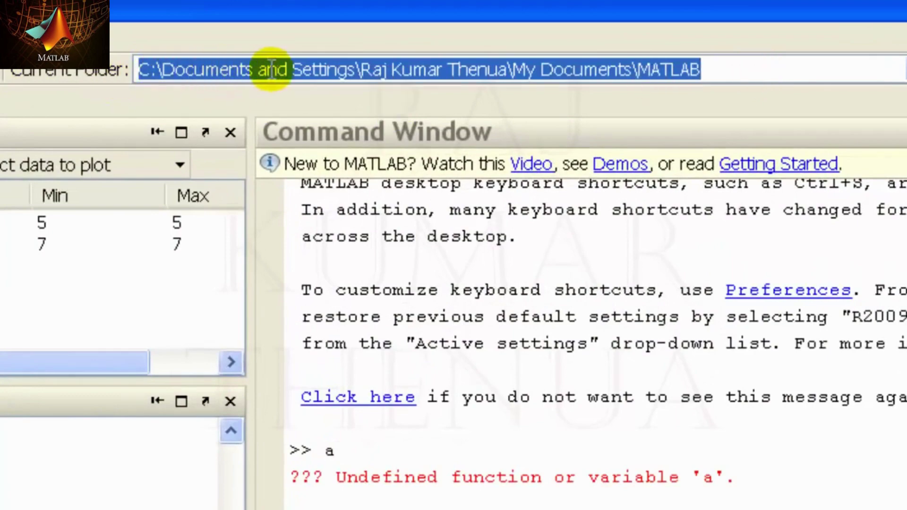
Examine the current folder path and the Workspace, Command History and Current Folder panels of the desktop.
click(730, 70)
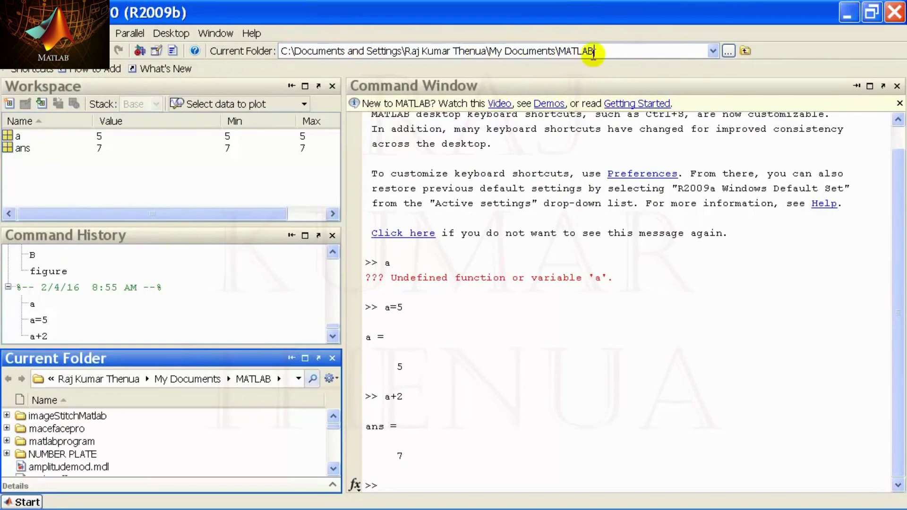
drag(623, 55, 267, 46)
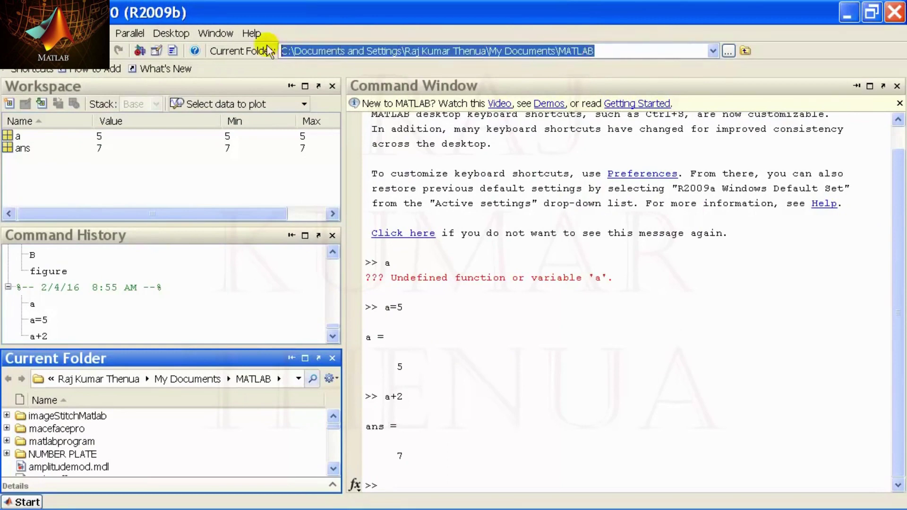
click(529, 350)
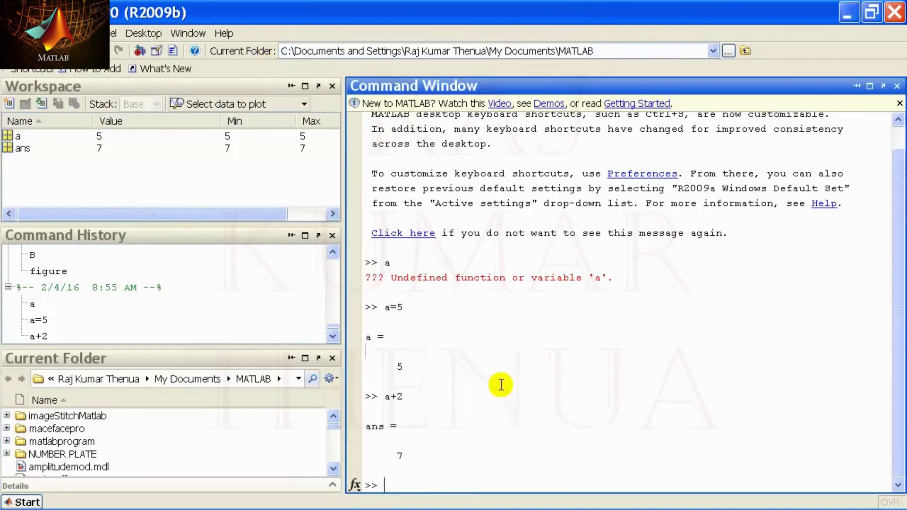
key(alt+Tab)
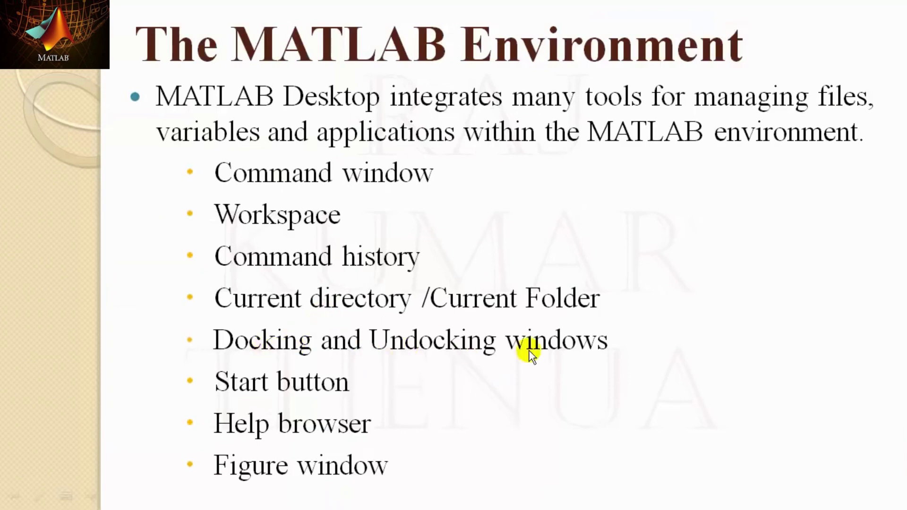
key(alt+Tab)
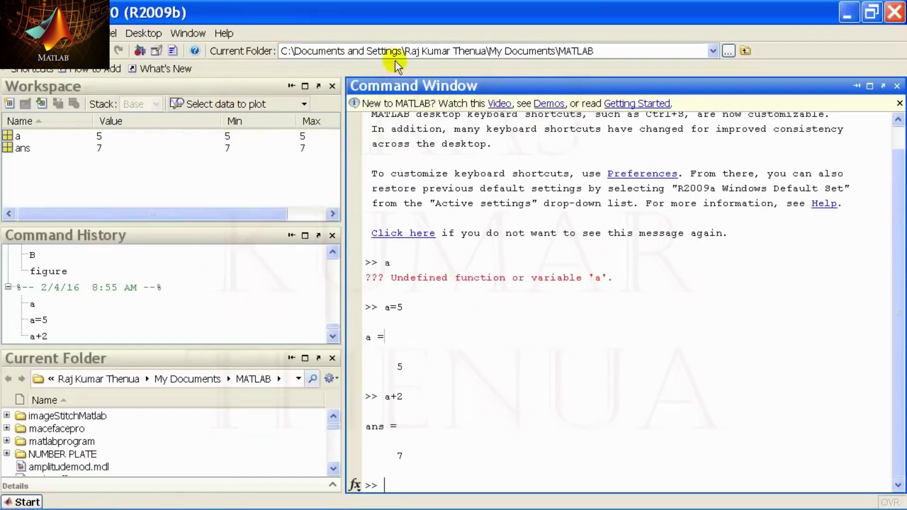
click(171, 86)
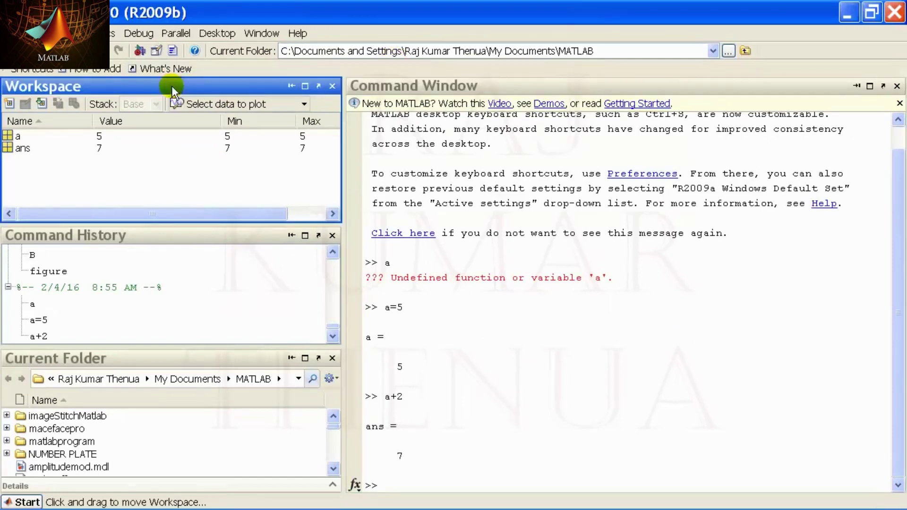
click(160, 237)
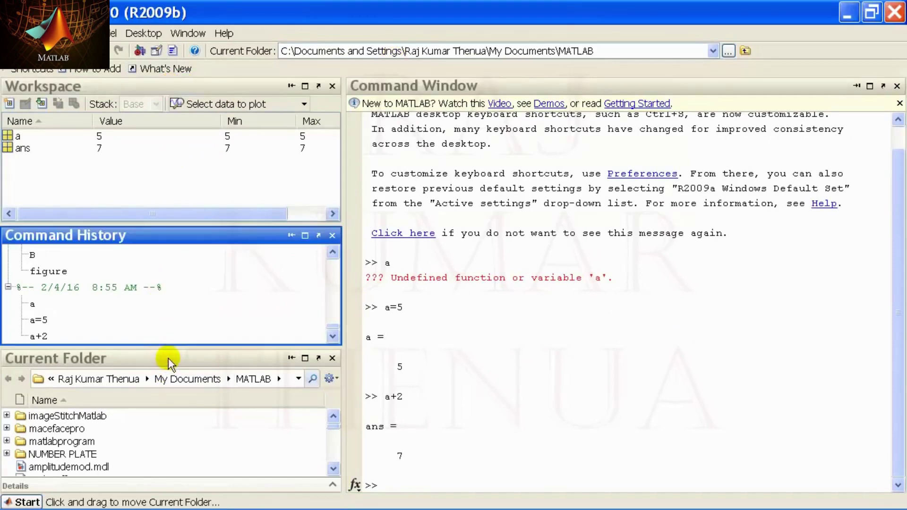
click(168, 357)
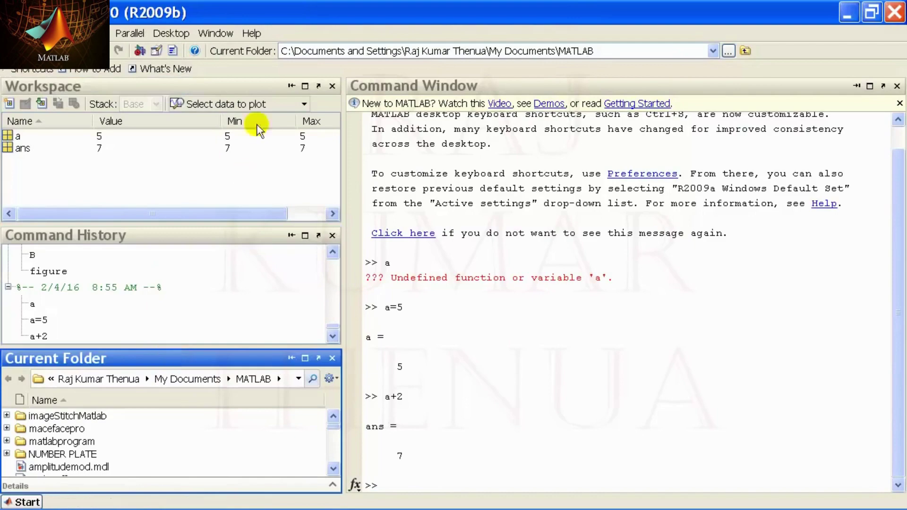
Undock the Workspace panel, move its floating window over the Command Window, and dock it back into the desktop.
click(233, 87)
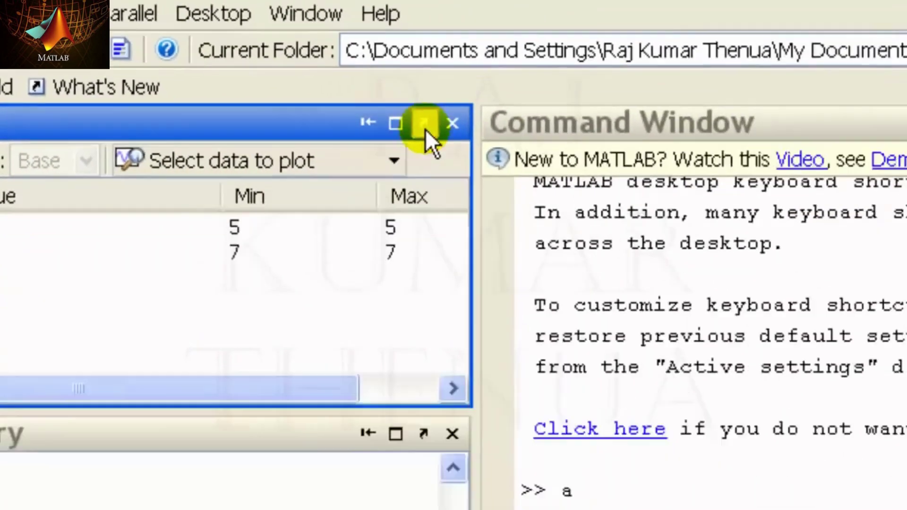
click(596, 174)
drag(364, 185, 528, 231)
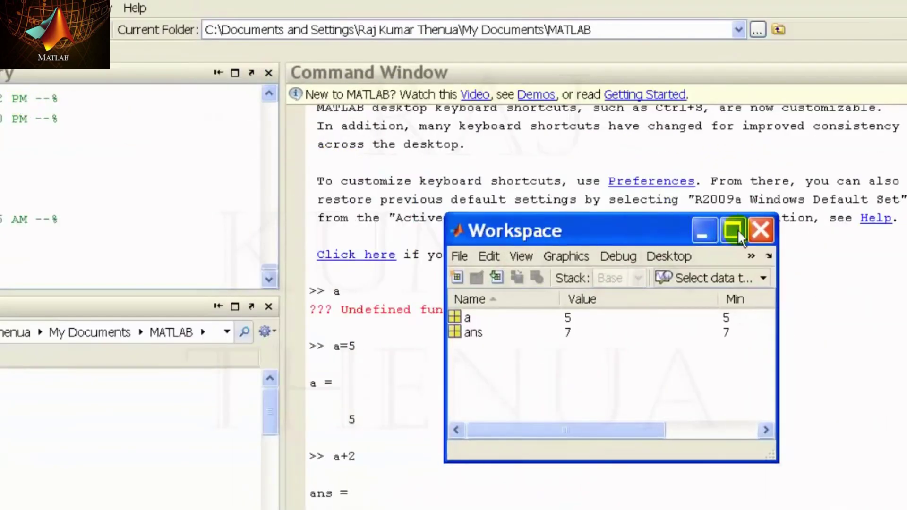
drag(637, 226, 494, 194)
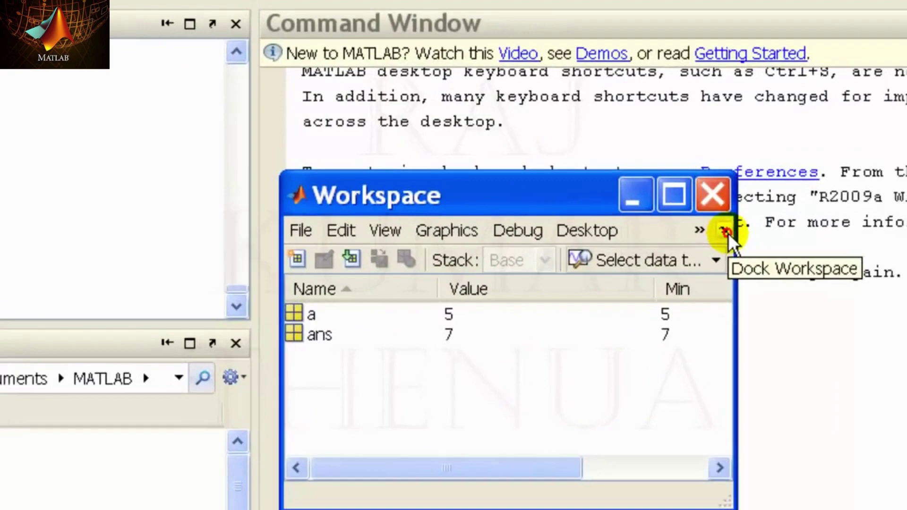
click(626, 224)
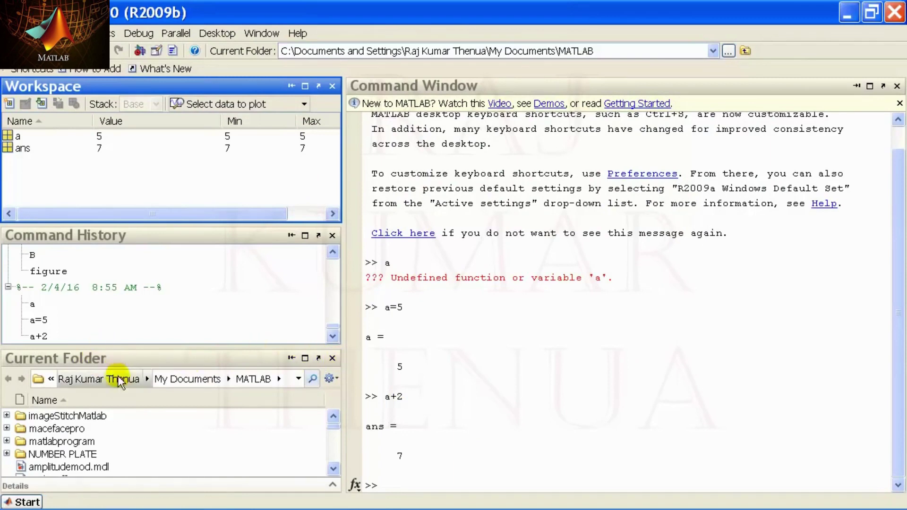
Close the Current Folder panel and restore it to the desktop layout.
click(331, 361)
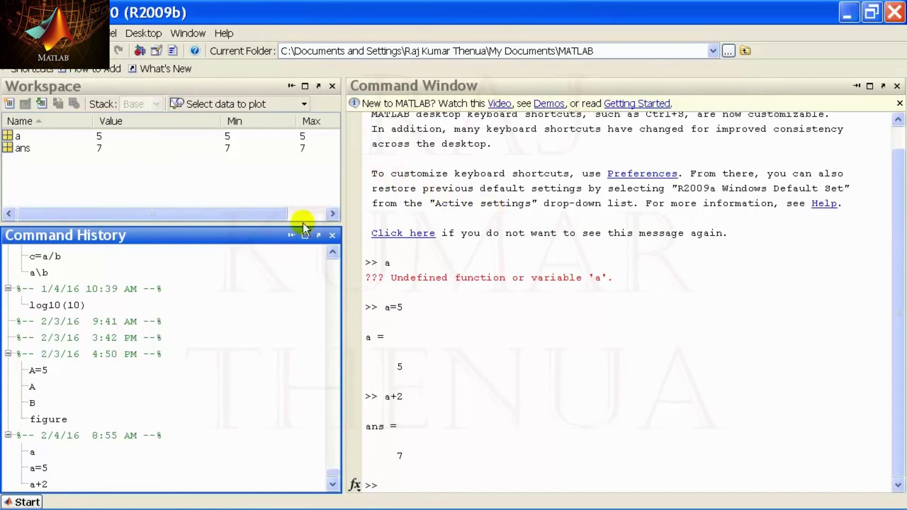
click(142, 33)
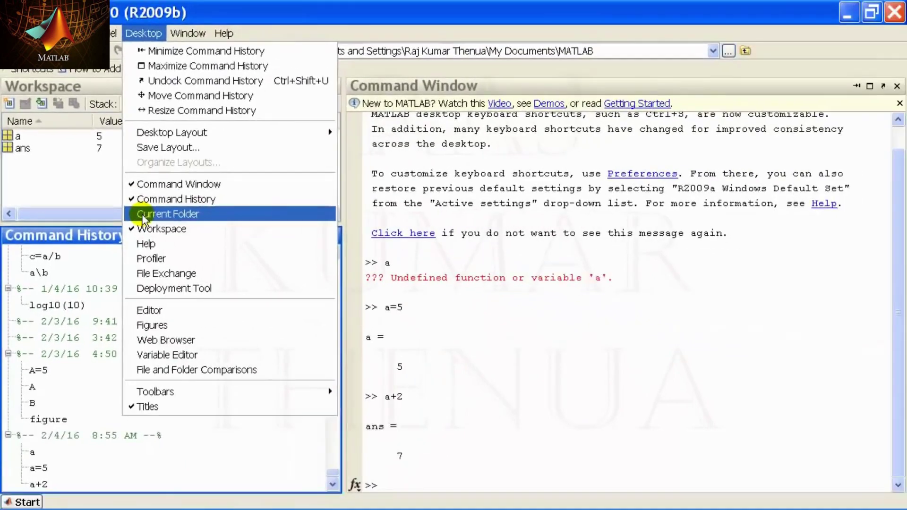
click(228, 245)
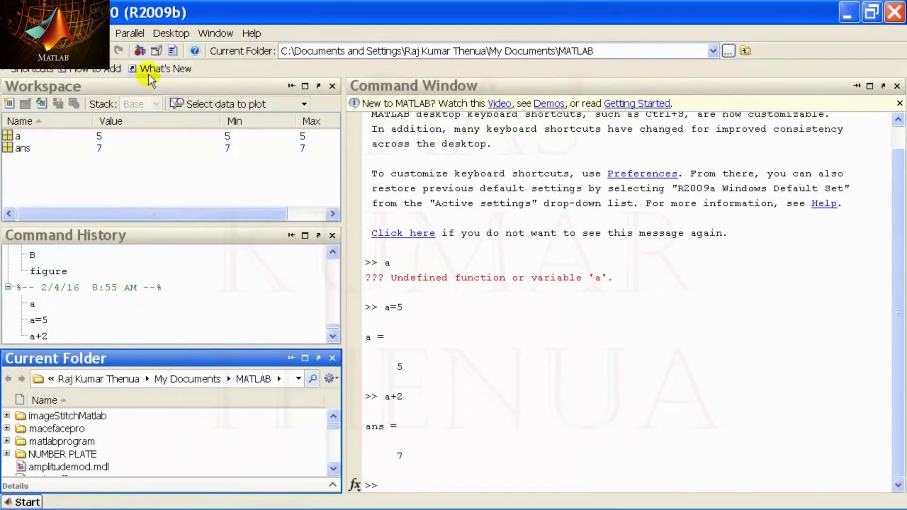
click(162, 32)
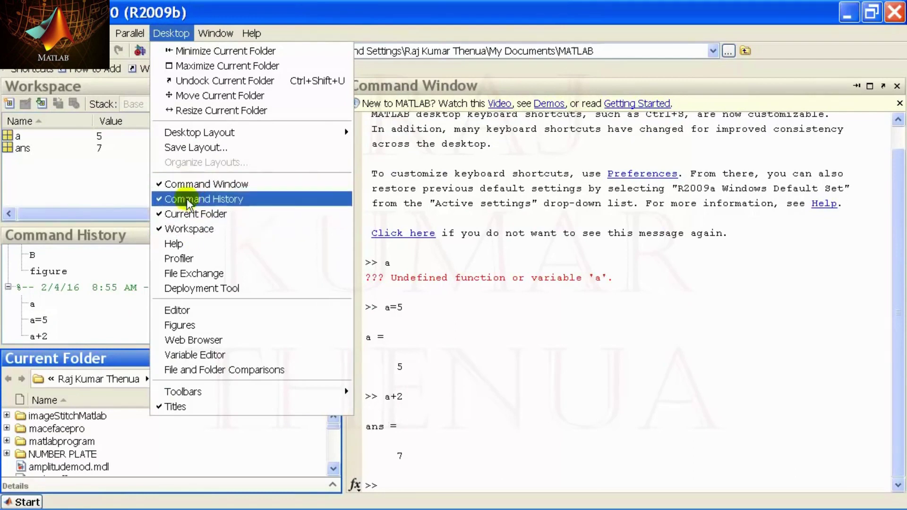
click(525, 173)
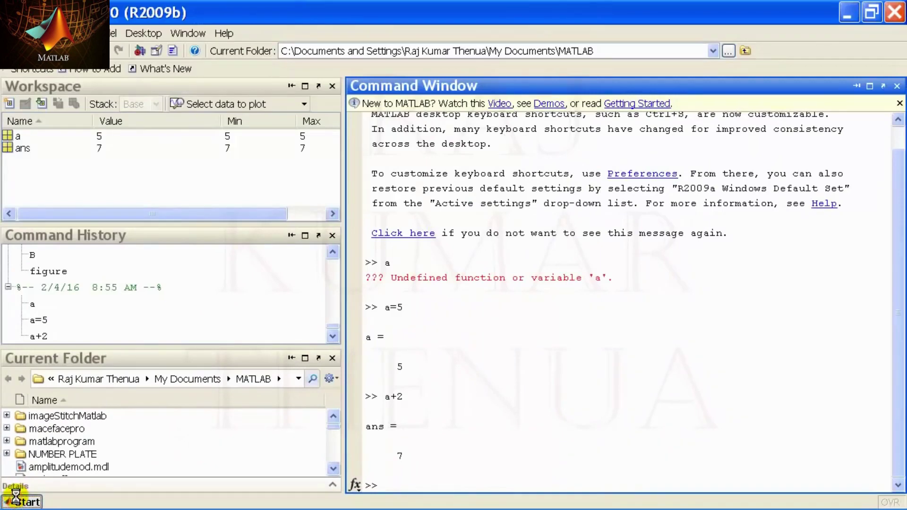
Examine the MATLAB Start entries, including the MATLAB, Toolboxes, Simulink and Shortcuts groups.
click(17, 501)
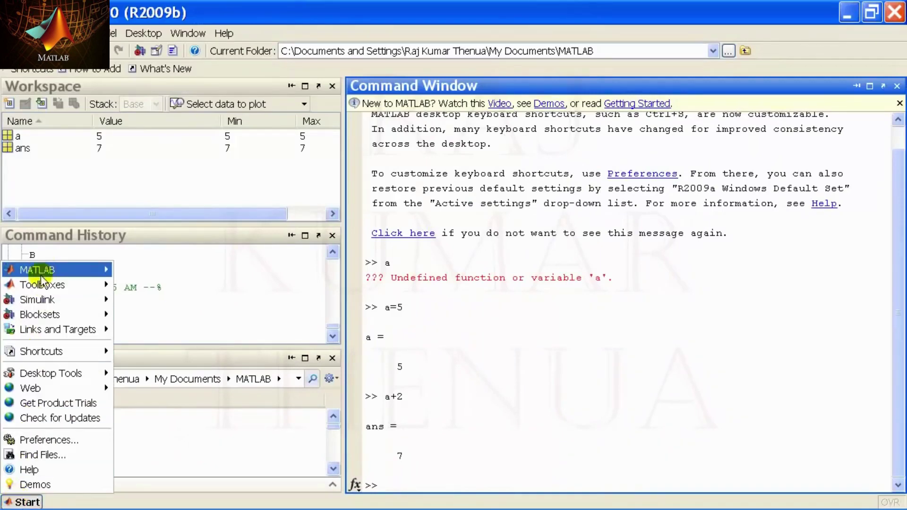
mouse_move(46, 266)
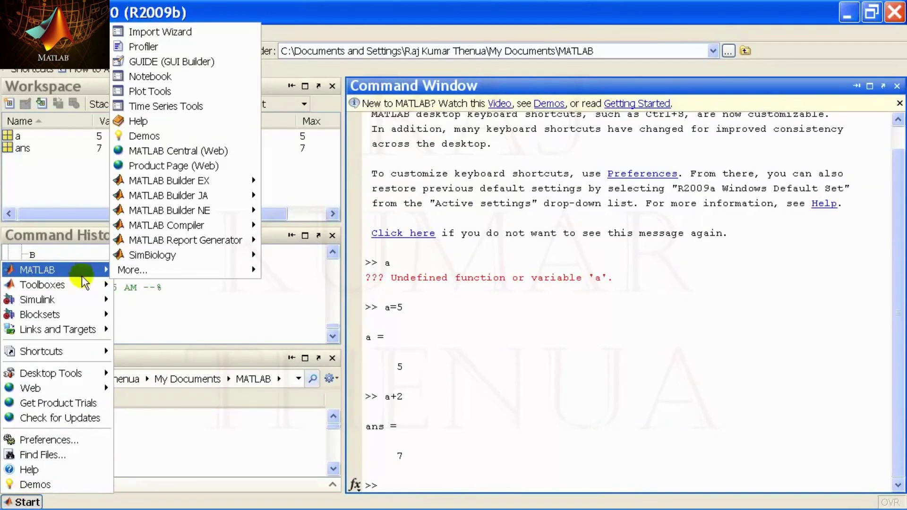
mouse_move(76, 283)
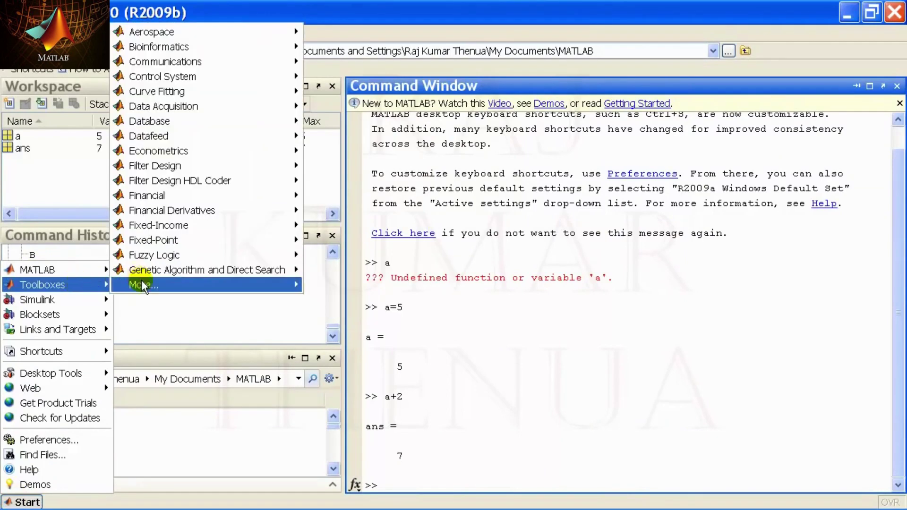
mouse_move(142, 285)
mouse_move(321, 284)
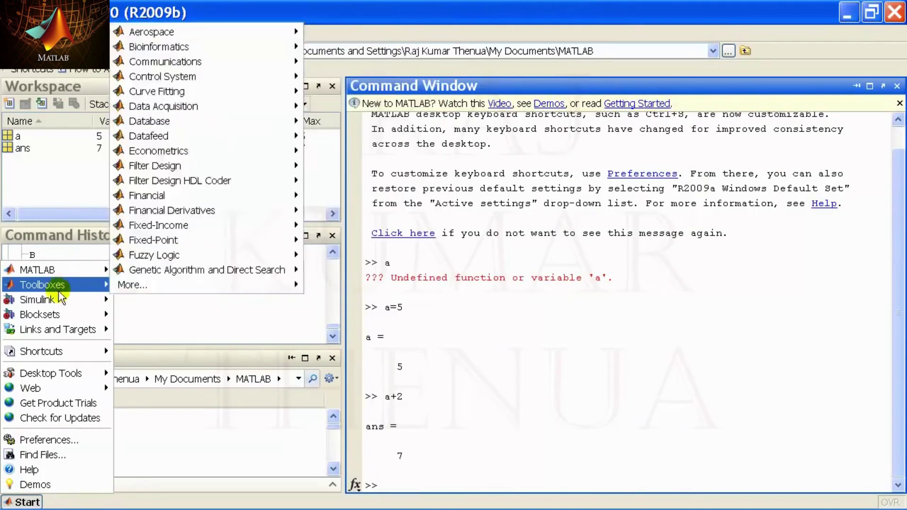
mouse_move(55, 305)
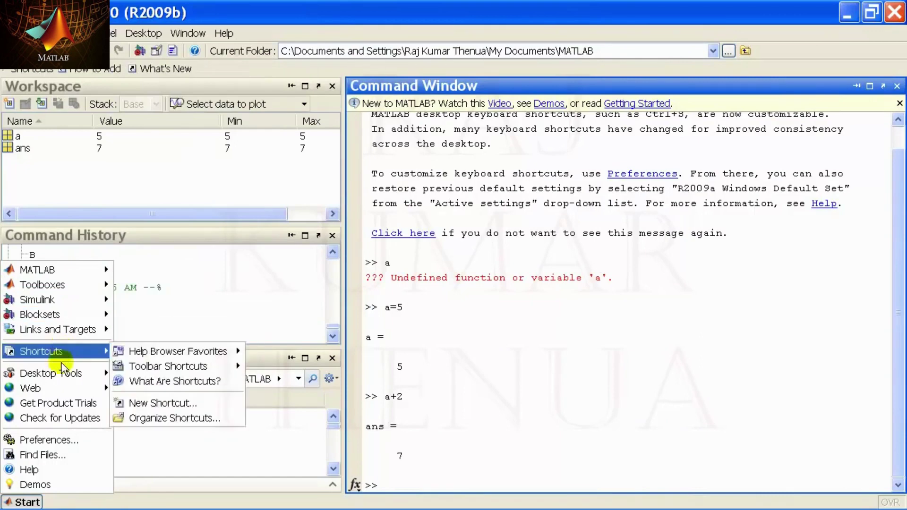
mouse_move(56, 389)
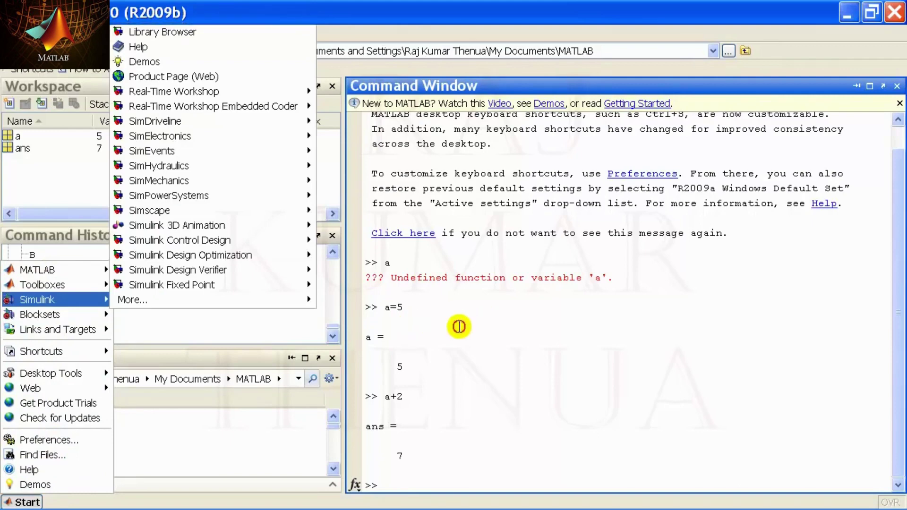
click(460, 325)
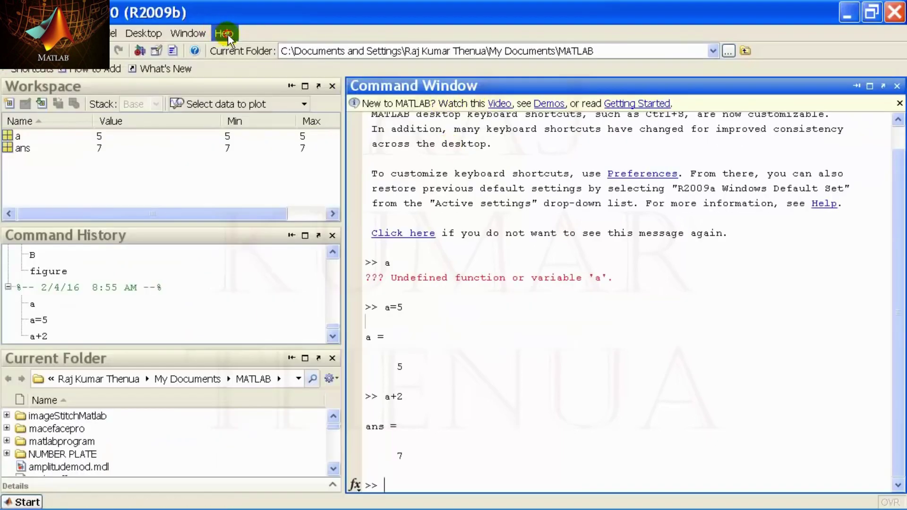
Open the product help, look over its documentation contents, and close the help browser.
click(224, 33)
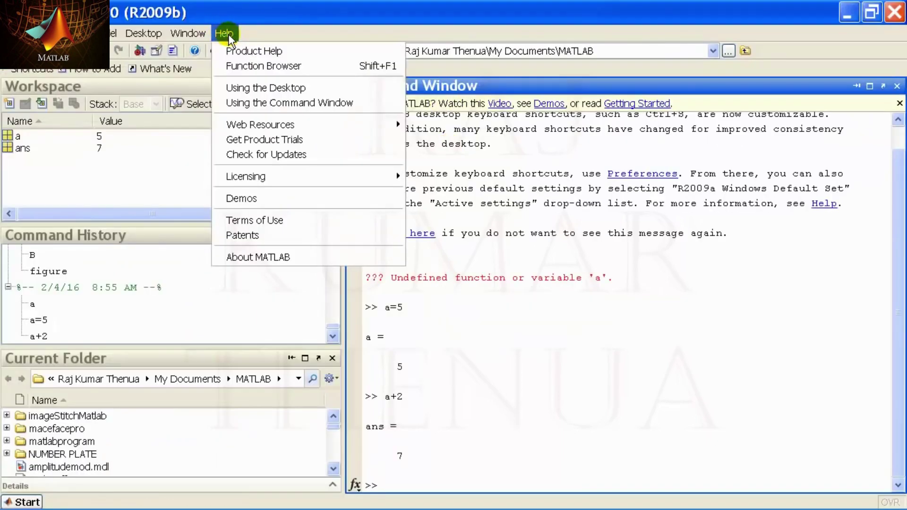
click(253, 52)
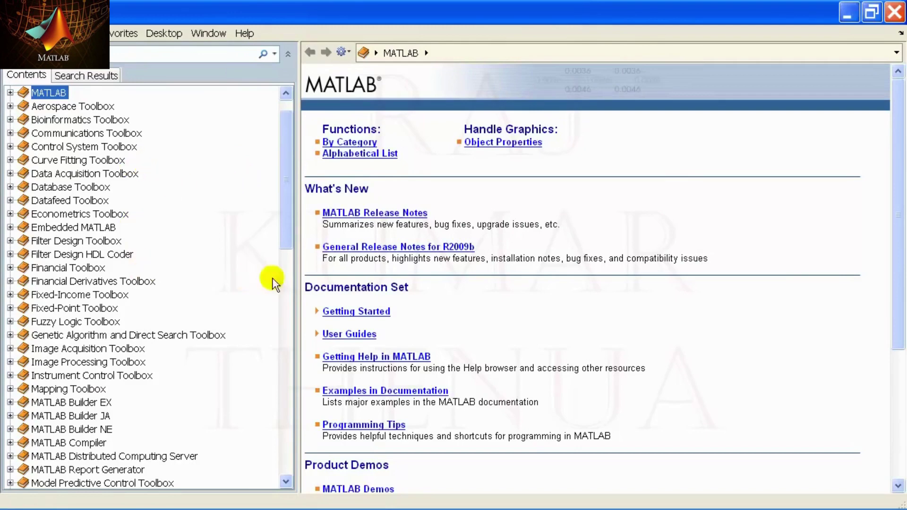
click(895, 12)
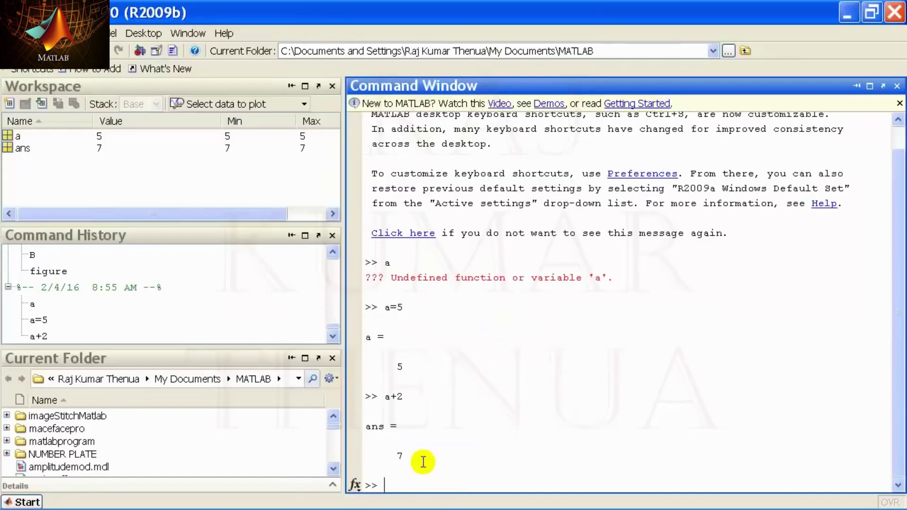
Run the figure command in the Command Window to open an empty figure window, and close that window.
click(394, 456)
mouse_move(395, 457)
mouse_down()
mouse_move(405, 455)
mouse_move(390, 455)
mouse_up()
click(401, 457)
text(f)
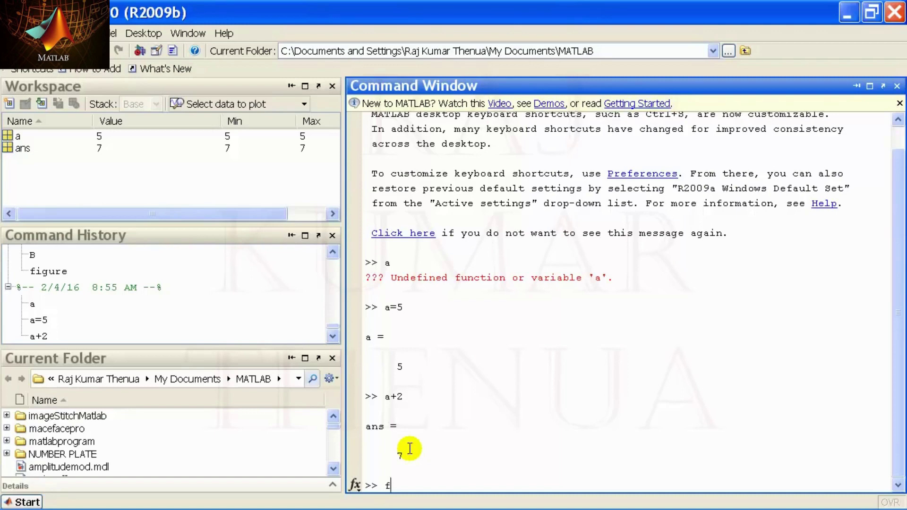
text(igure)
key(Return)
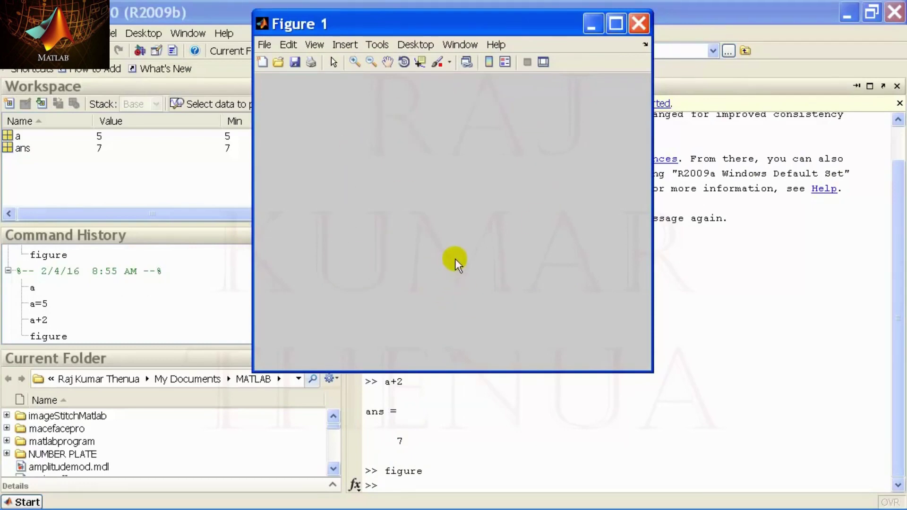
click(637, 23)
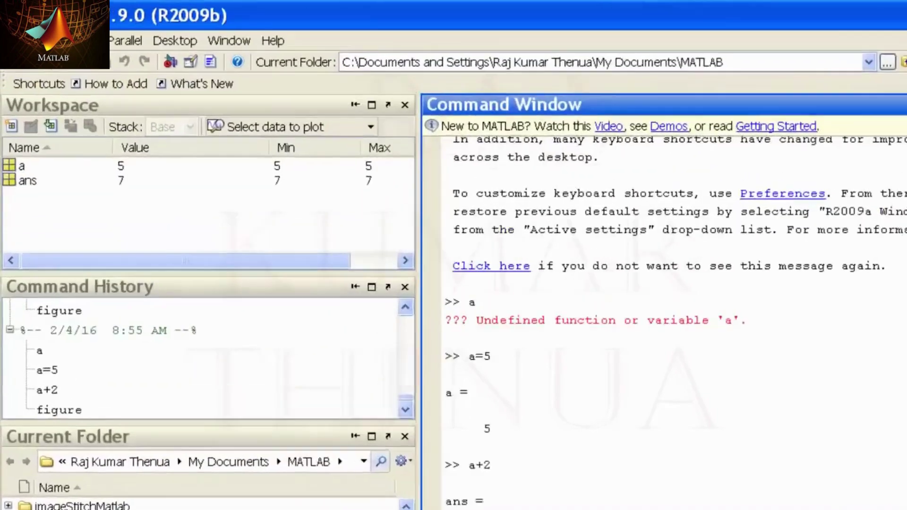
Create a blank M-file and enter "a" on its first line, followed by a new line.
click(16, 41)
mouse_move(18, 77)
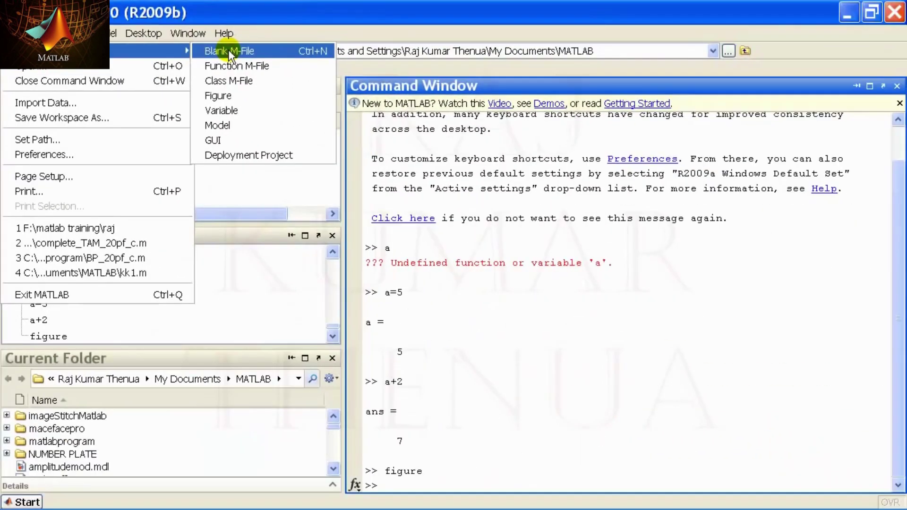
click(227, 50)
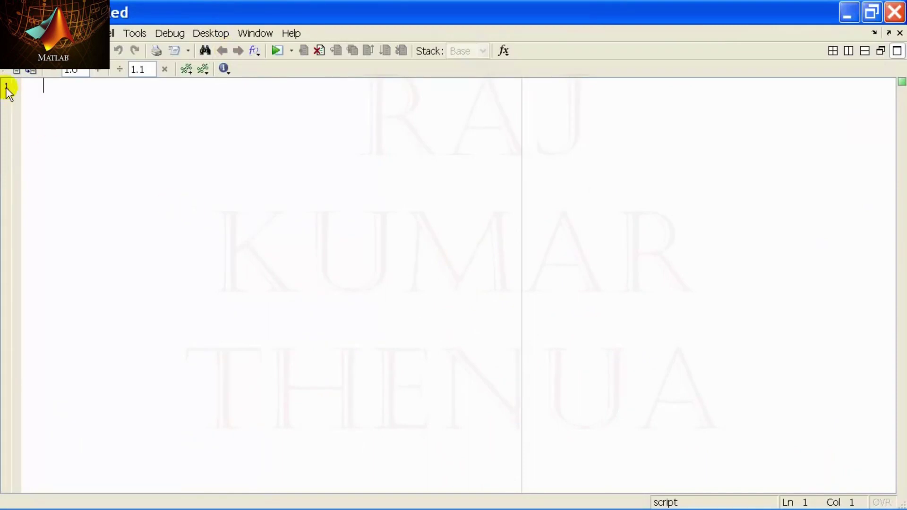
text(a)
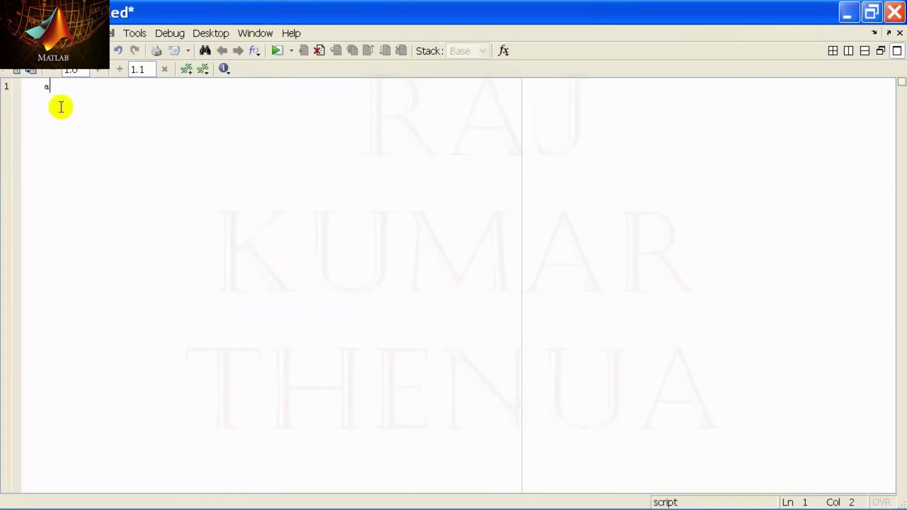
key(Return)
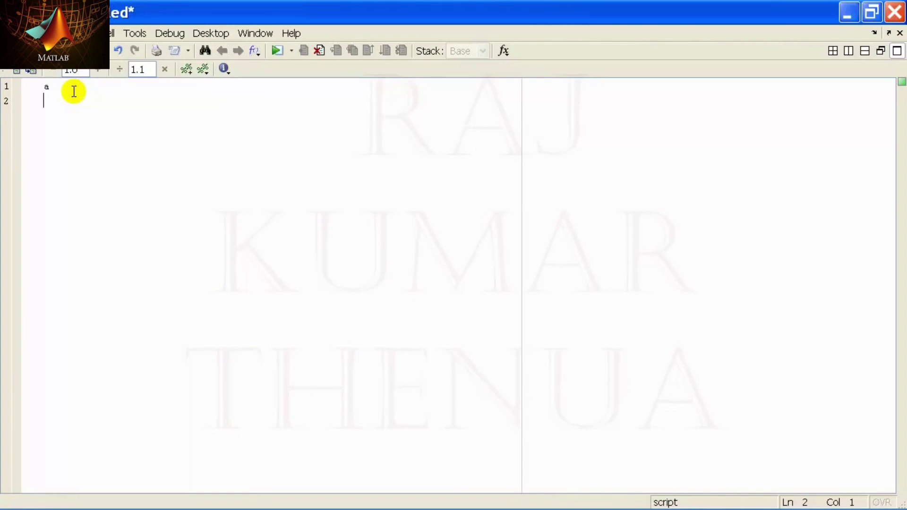
Delete the "a" from the untitled M-file and close the editor without saving.
click(73, 91)
key(BackSpace)
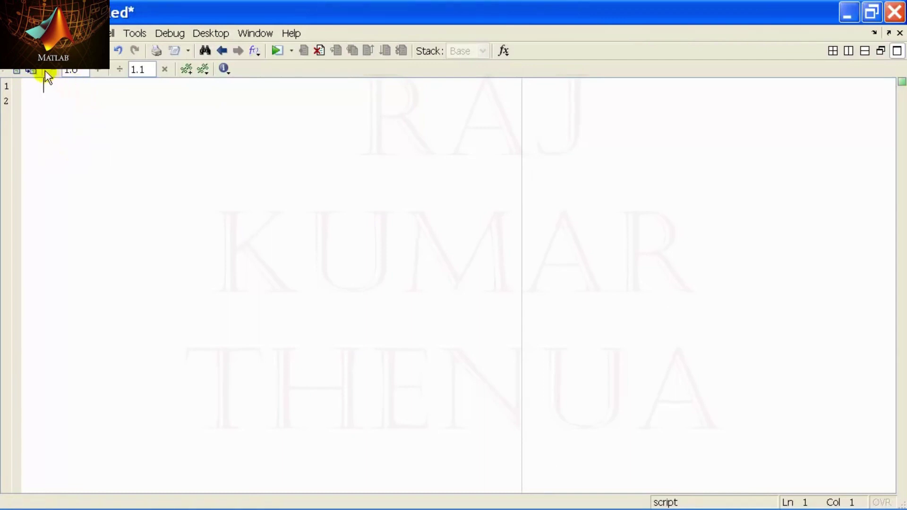
click(895, 12)
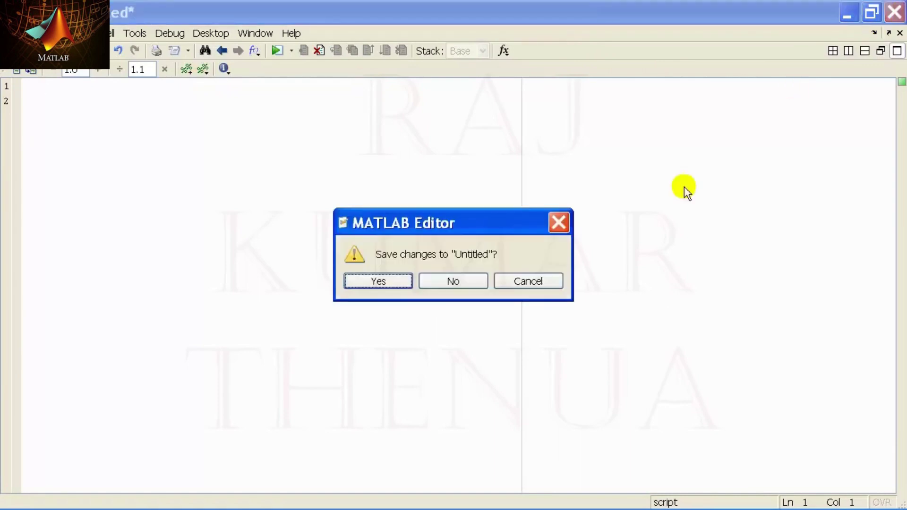
click(453, 281)
click(10, 33)
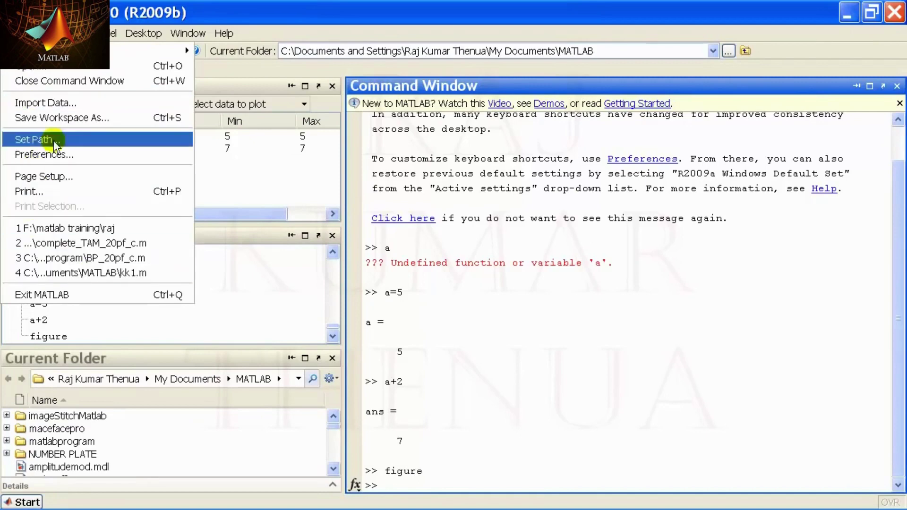
mouse_move(28, 33)
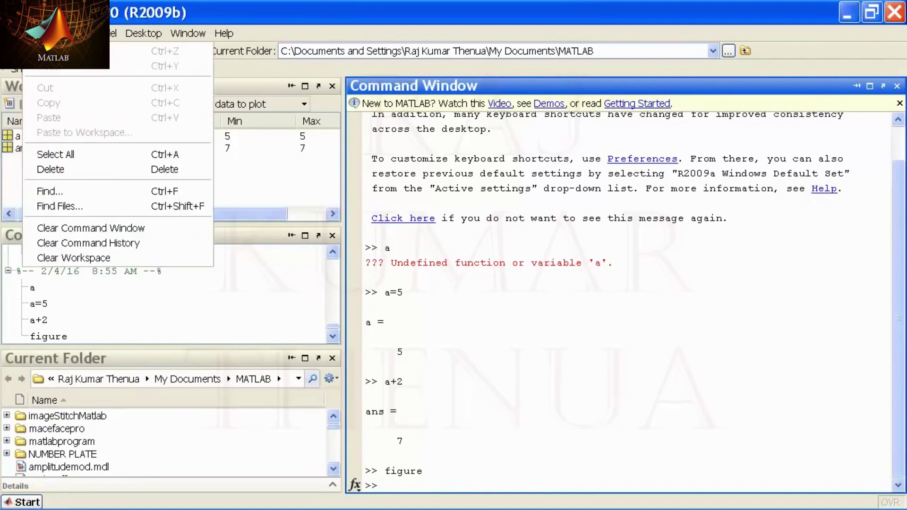
mouse_move(194, 35)
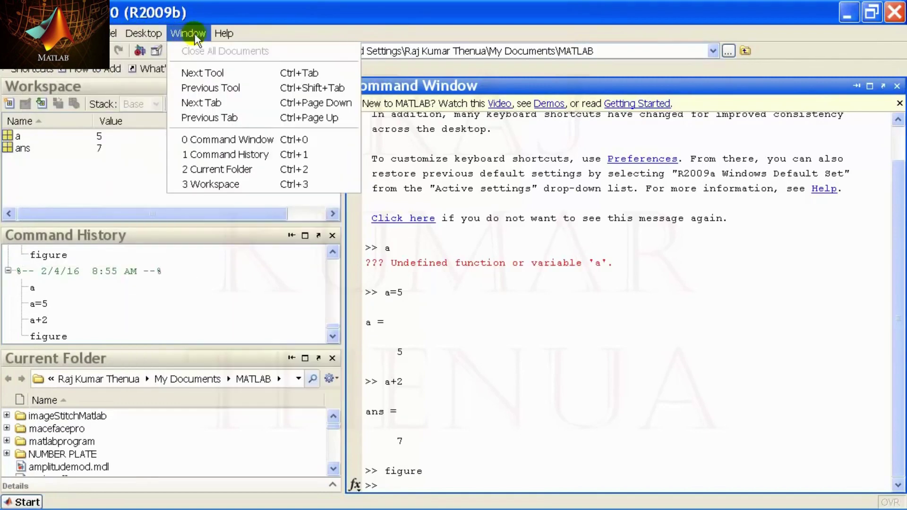
click(401, 25)
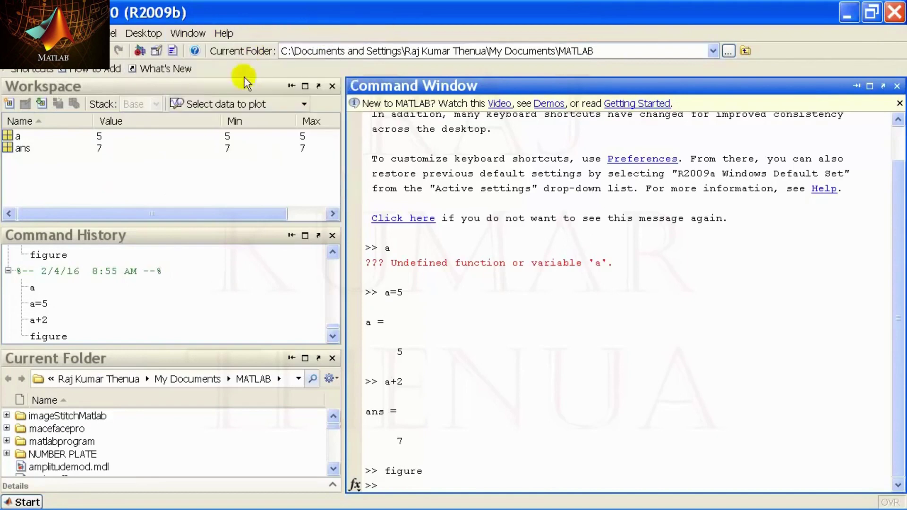